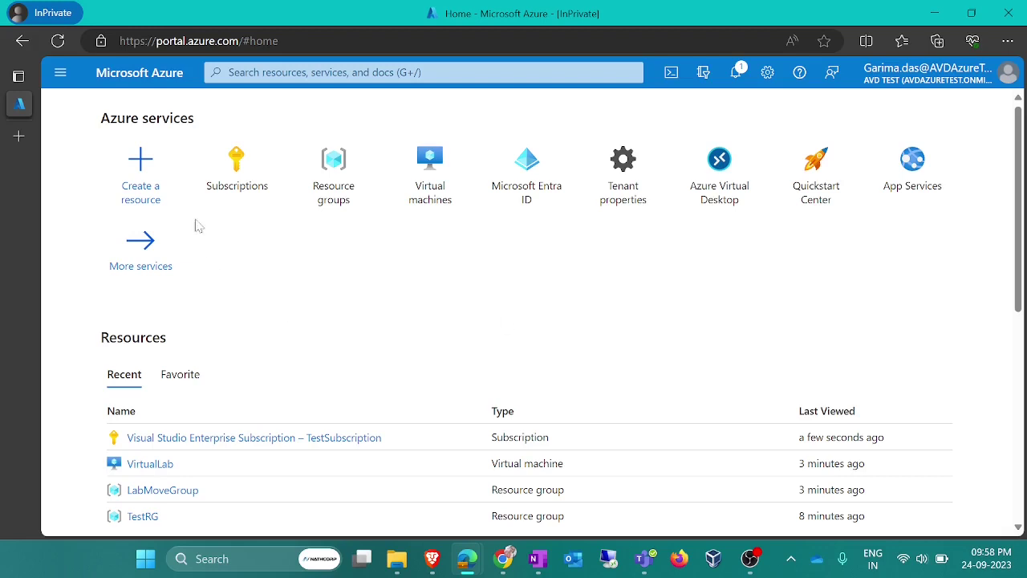
# View the Subscriptions list with the subscription name column widened to show the full name, and return to the portal home.
pyautogui.click(236, 177)
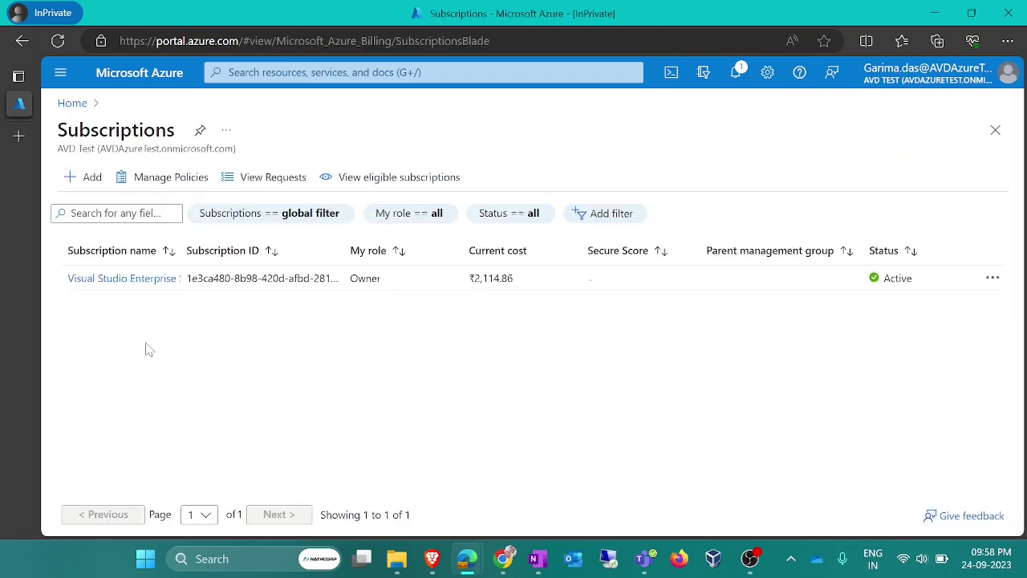
pyautogui.moveTo(183, 255); pyautogui.dragTo(425, 264)
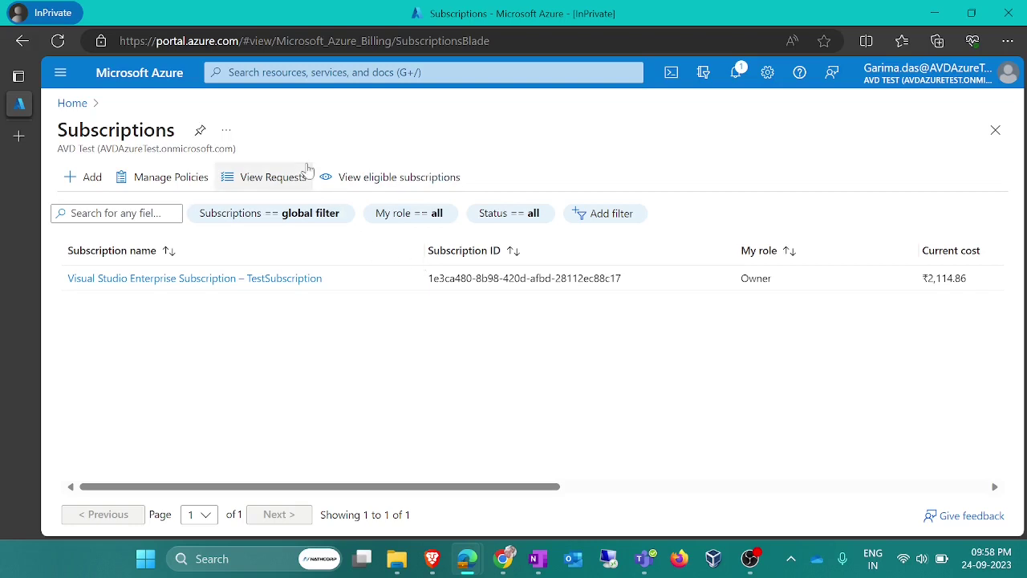
pyautogui.click(71, 103)
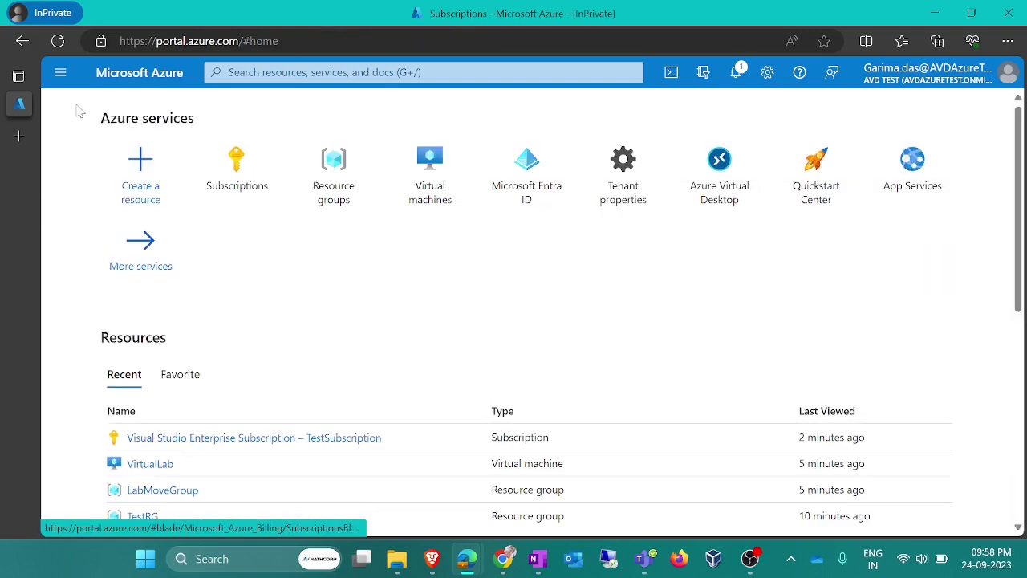
# Open the VirtualLab virtual machine from the LabMoveGroup resource group and review its overview and properties.
pyautogui.click(332, 159)
pyautogui.click(137, 356)
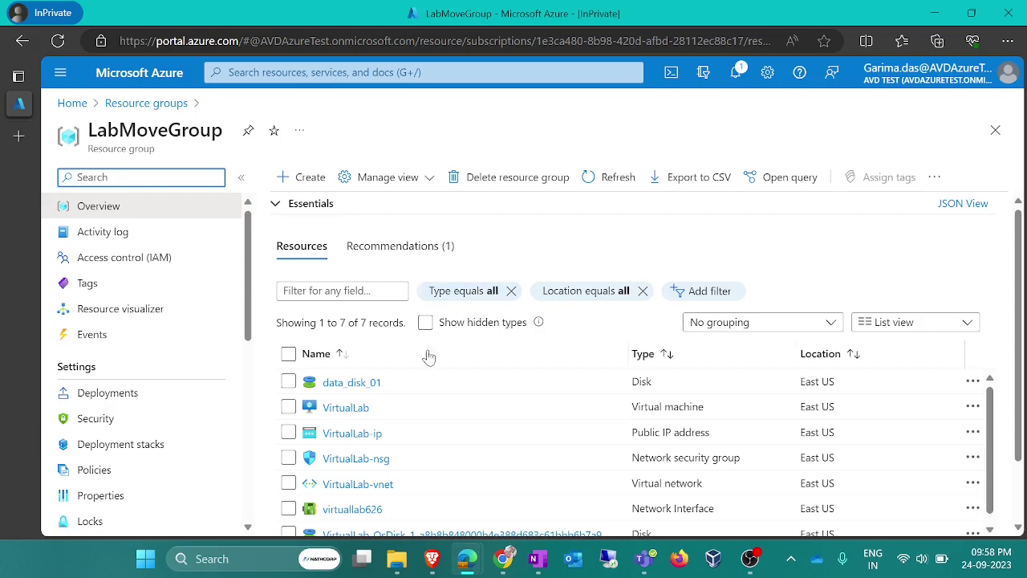
pyautogui.click(350, 409)
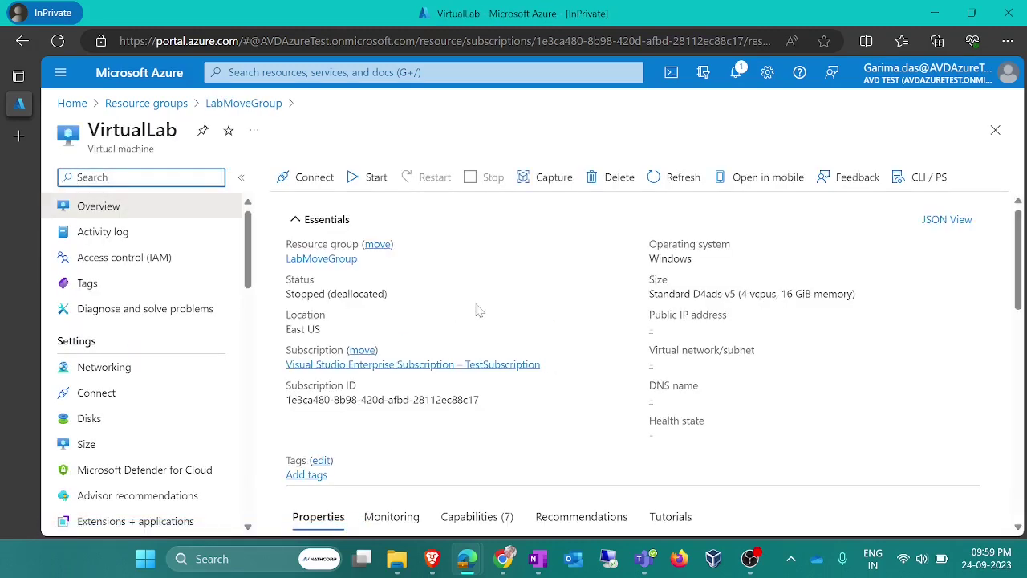
pyautogui.scroll(-4, 585, 326)
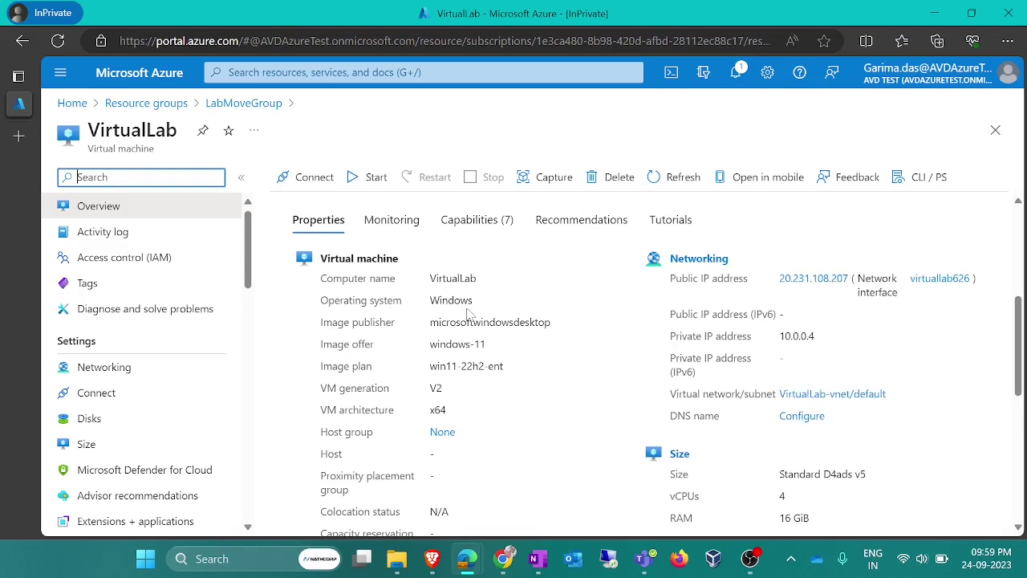
pyautogui.scroll(4, 388, 277)
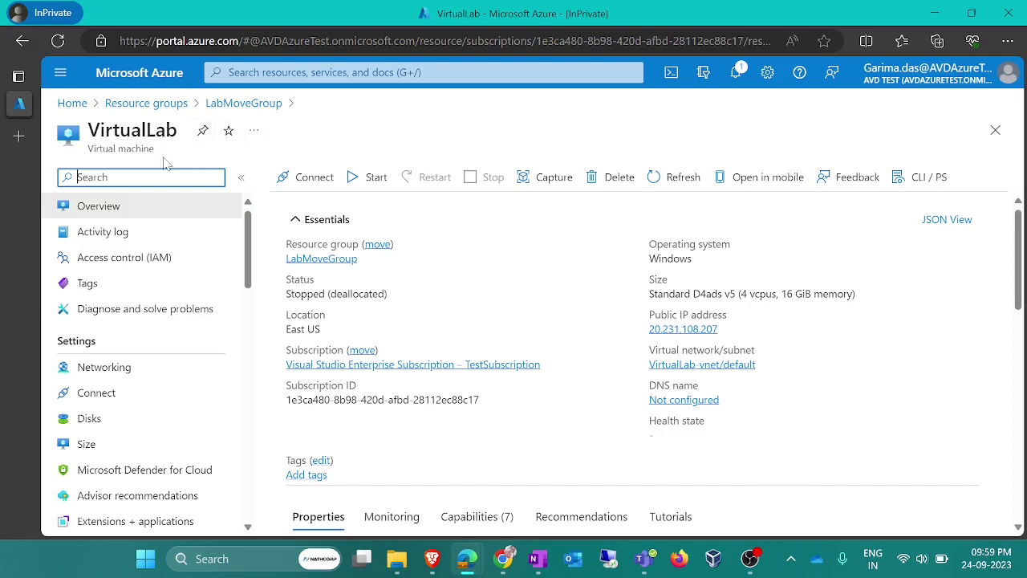
# Resize VirtualLab's OS disk to 256 GiB (P15) on Premium SSD locally-redundant storage, save, and check the notifications.
pyautogui.click(89, 418)
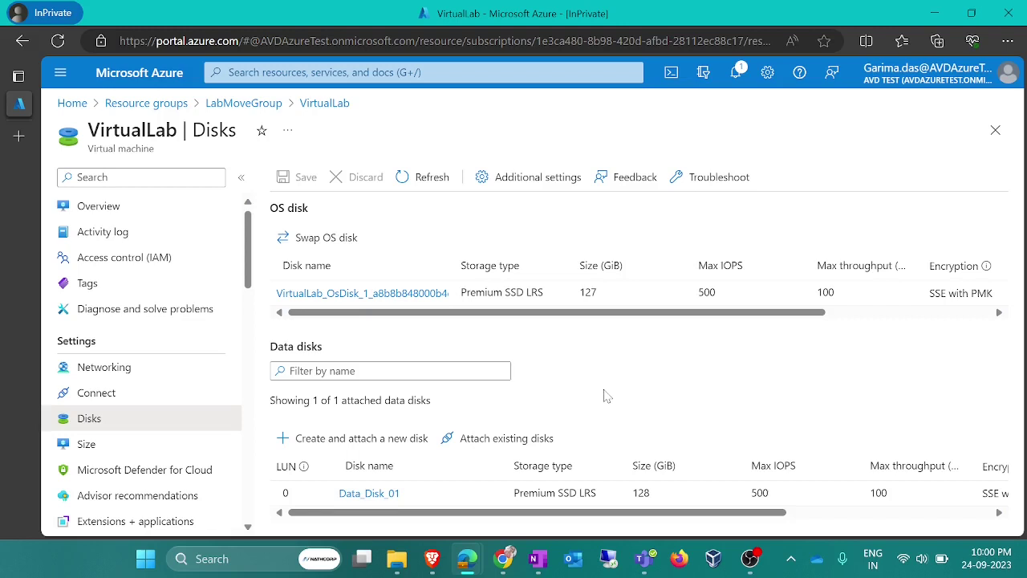
pyautogui.click(392, 297)
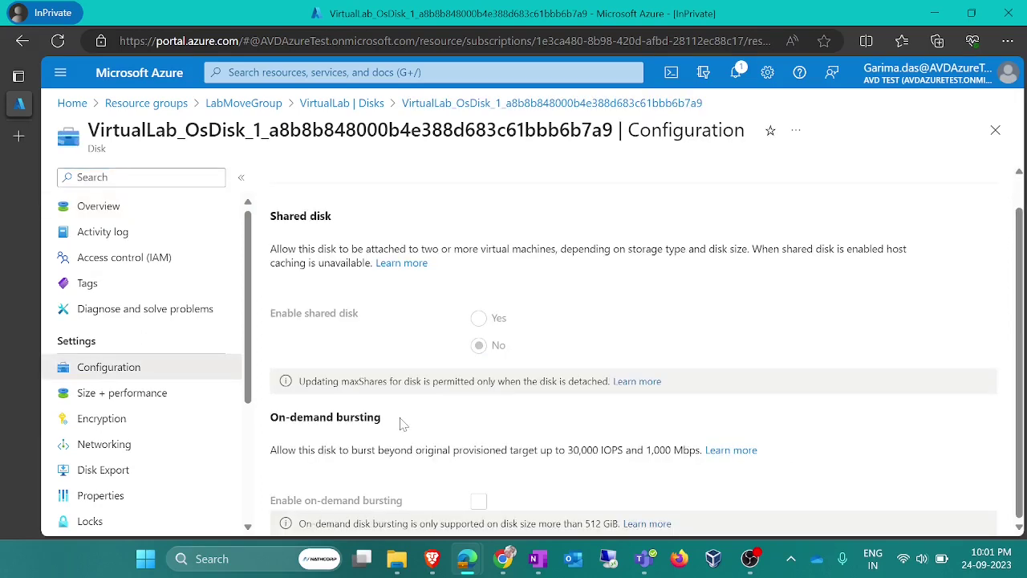
pyautogui.click(142, 392)
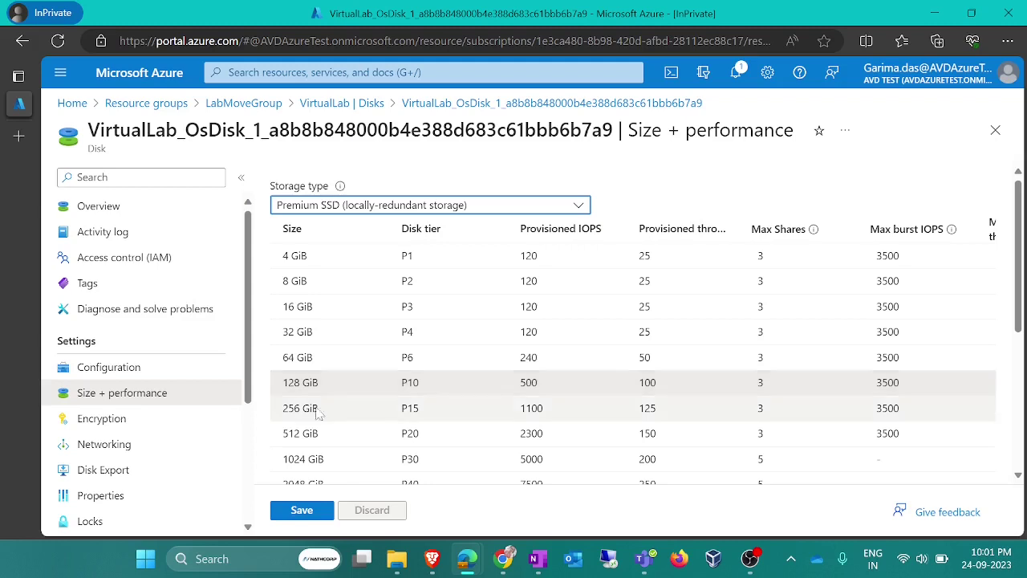
pyautogui.click(530, 408)
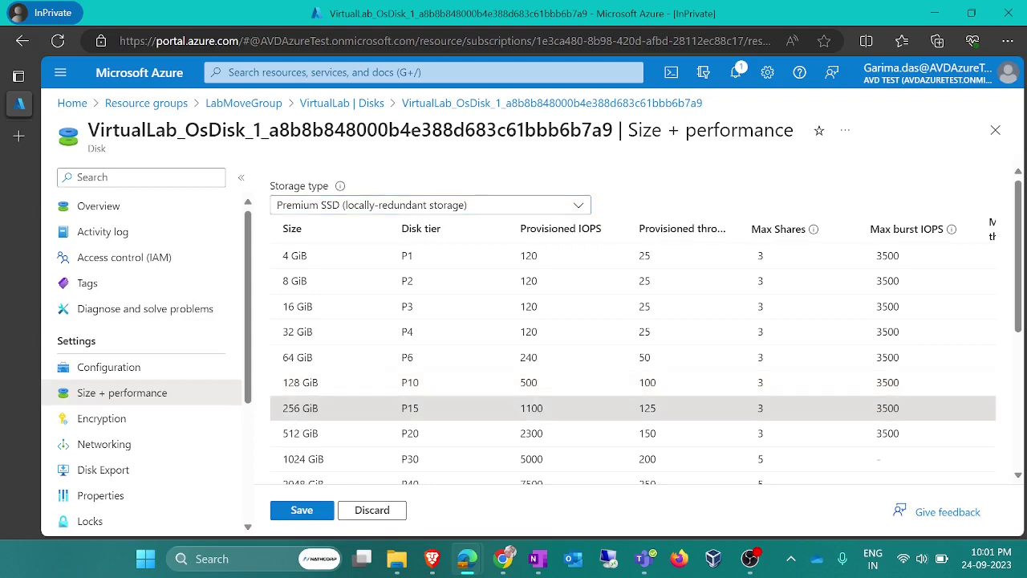
pyautogui.click(292, 511)
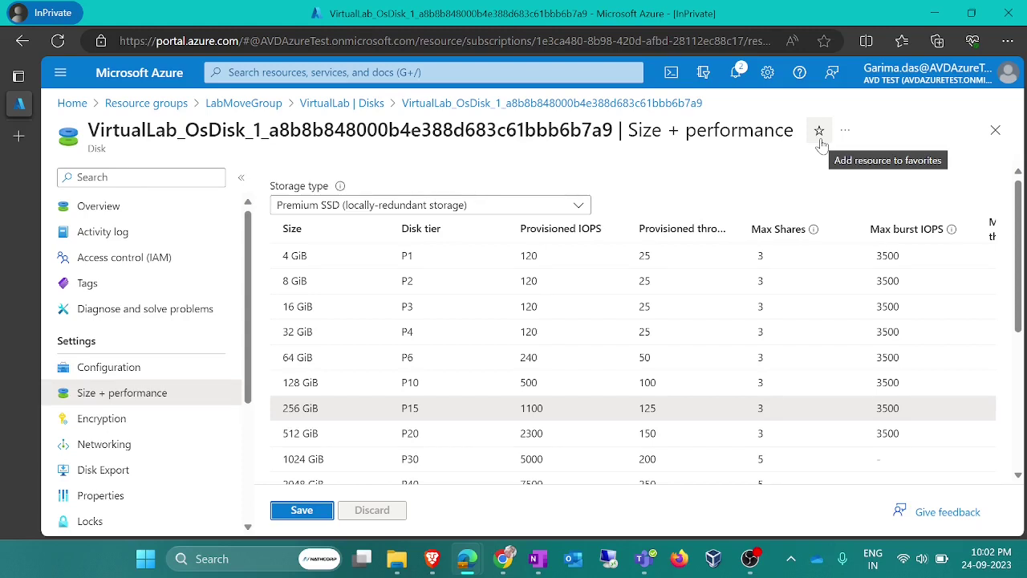
pyautogui.click(736, 73)
pyautogui.moveTo(735, 74)
pyautogui.mouseDown()
pyautogui.moveTo(710, 186)
pyautogui.moveTo(743, 86)
pyautogui.mouseUp()
pyautogui.click(741, 81)
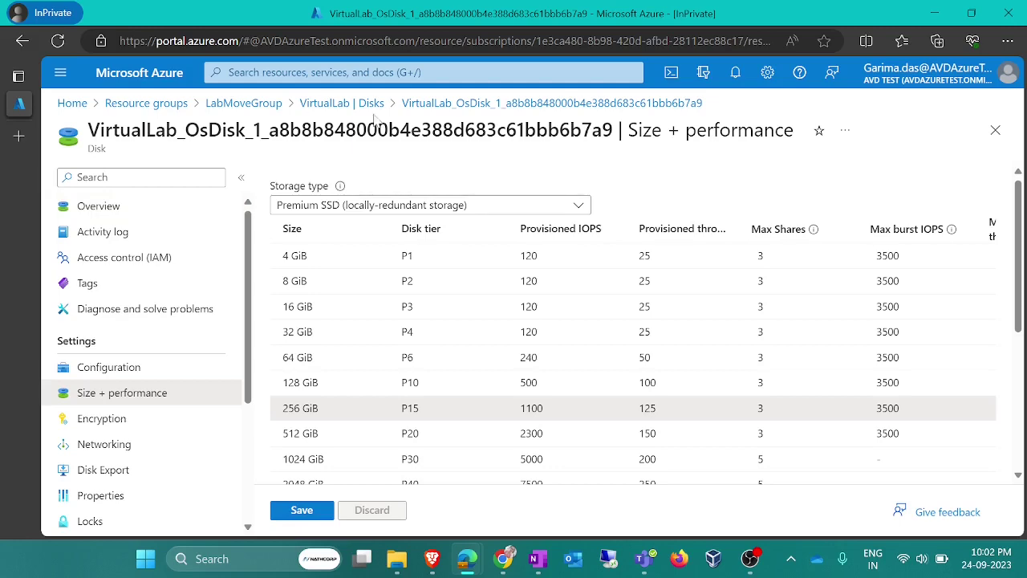
# Return to the VirtualLab virtual machine through the LabMoveGroup resource group and start it.
pyautogui.click(336, 106)
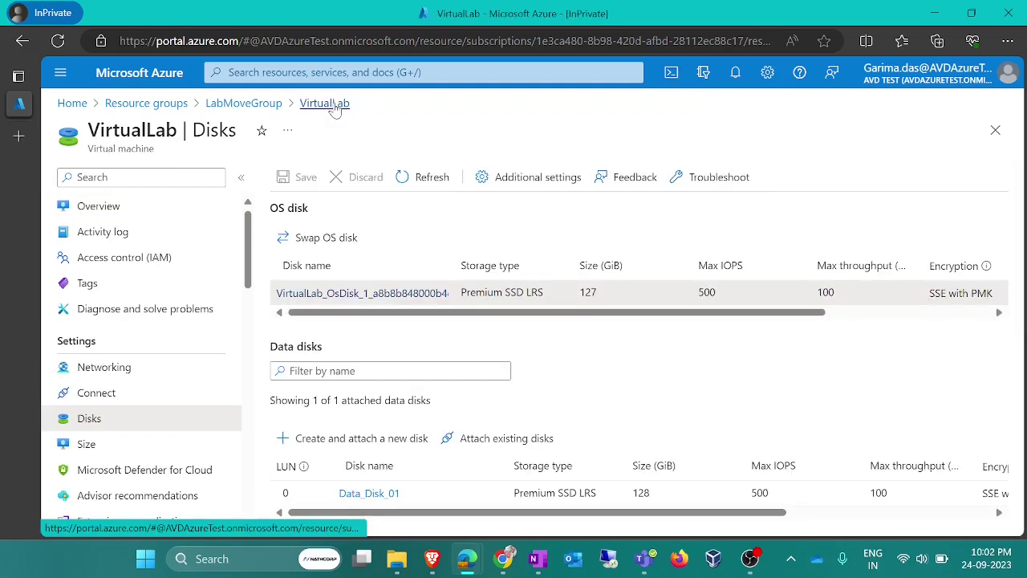
pyautogui.click(240, 103)
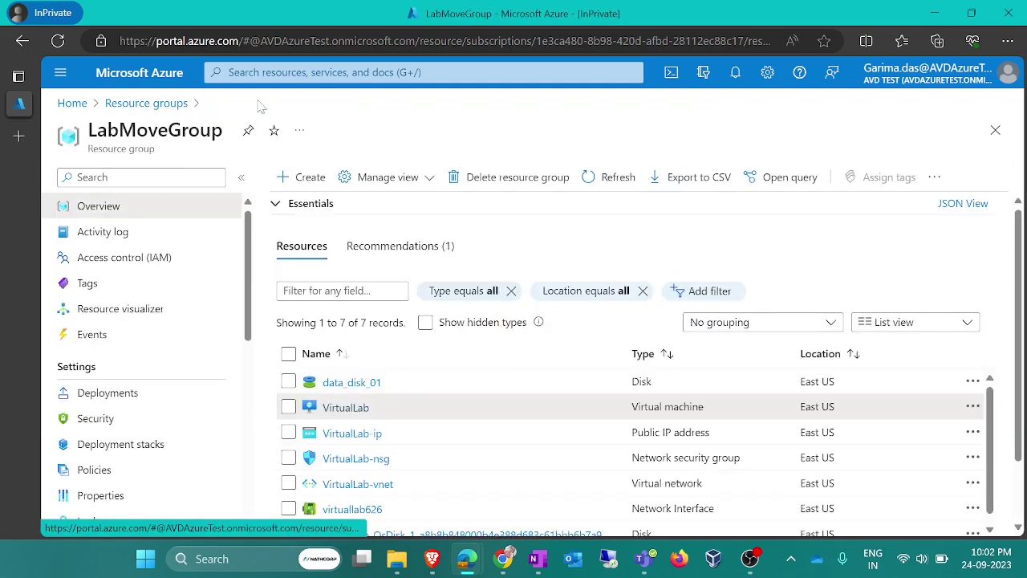
pyautogui.click(346, 408)
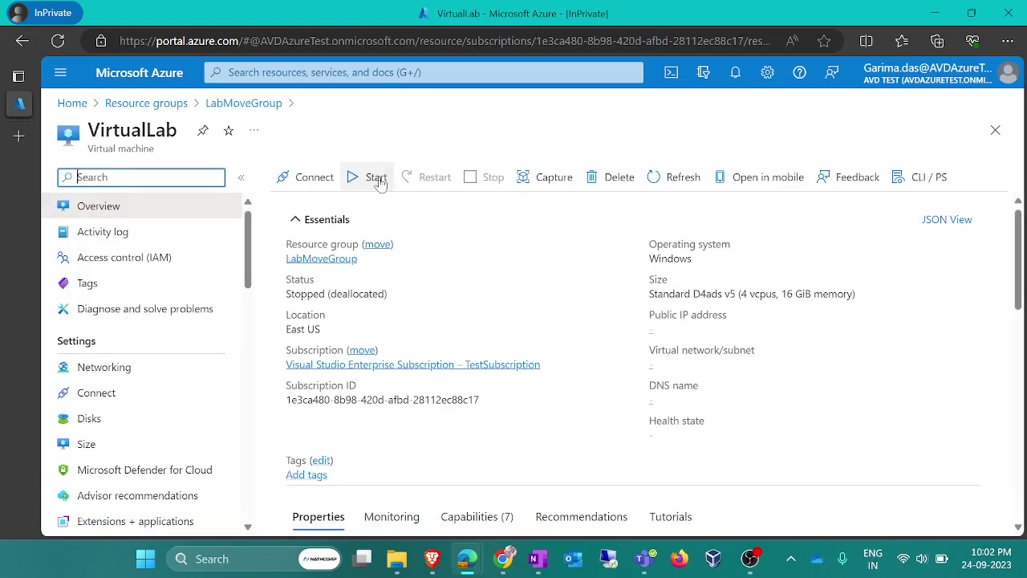
pyautogui.click(375, 177)
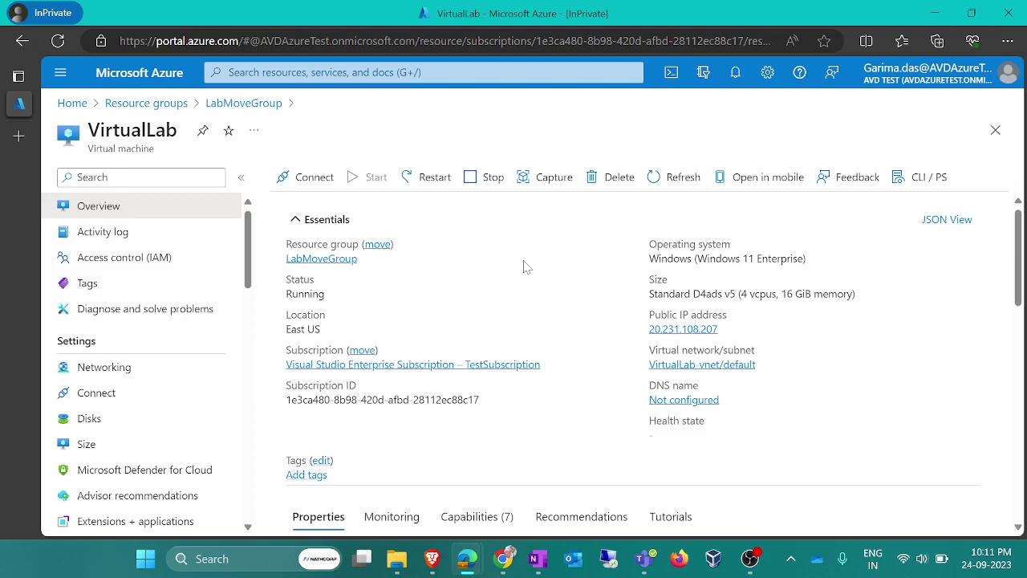
# Switch to File Explorer, launch VirtualLab.rdp from Downloads and connect to the virtual machine with the account password, accepting the connection prompts.
pyautogui.click(395, 571)
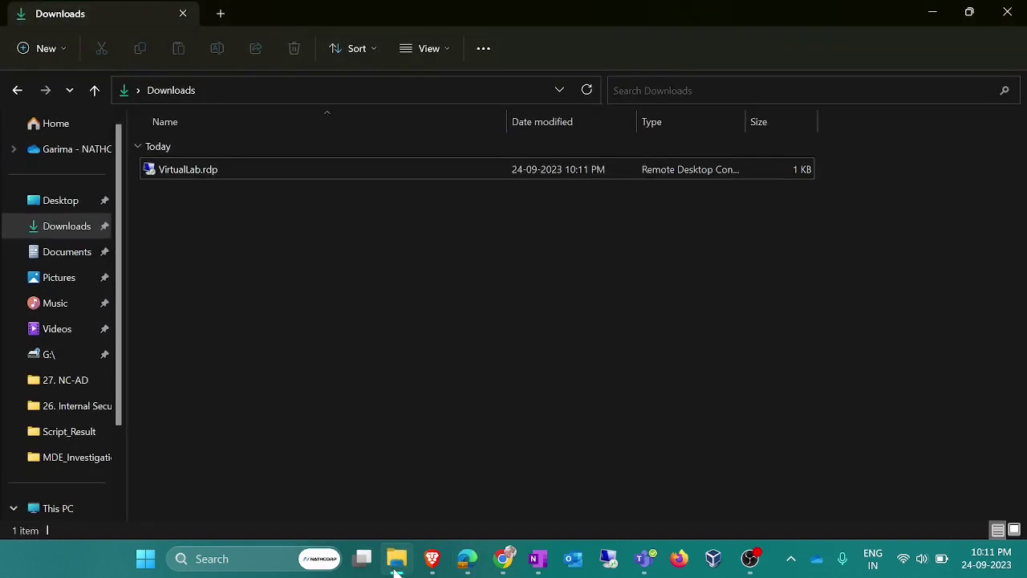
pyautogui.doubleClick(232, 178)
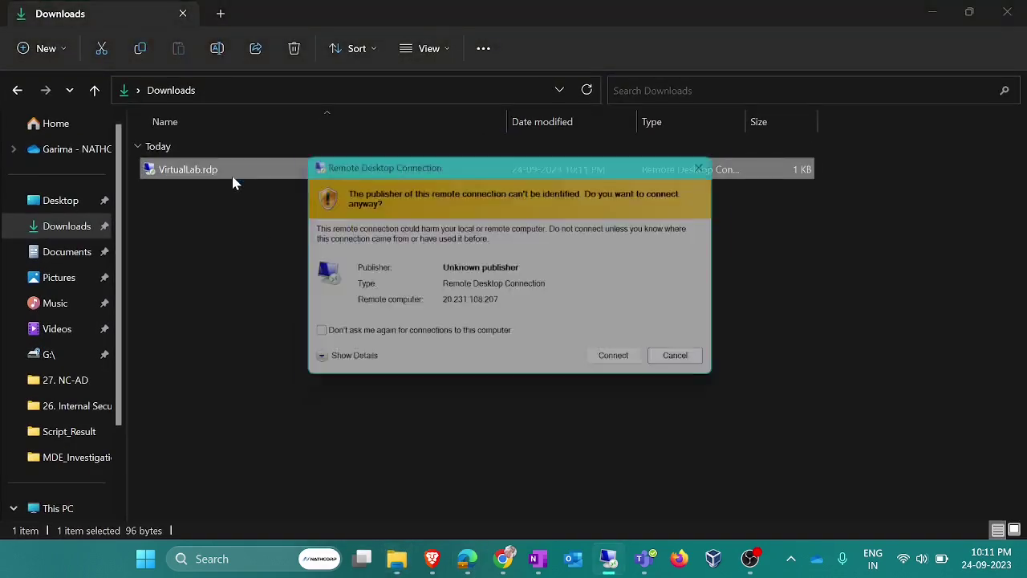
pyautogui.click(612, 365)
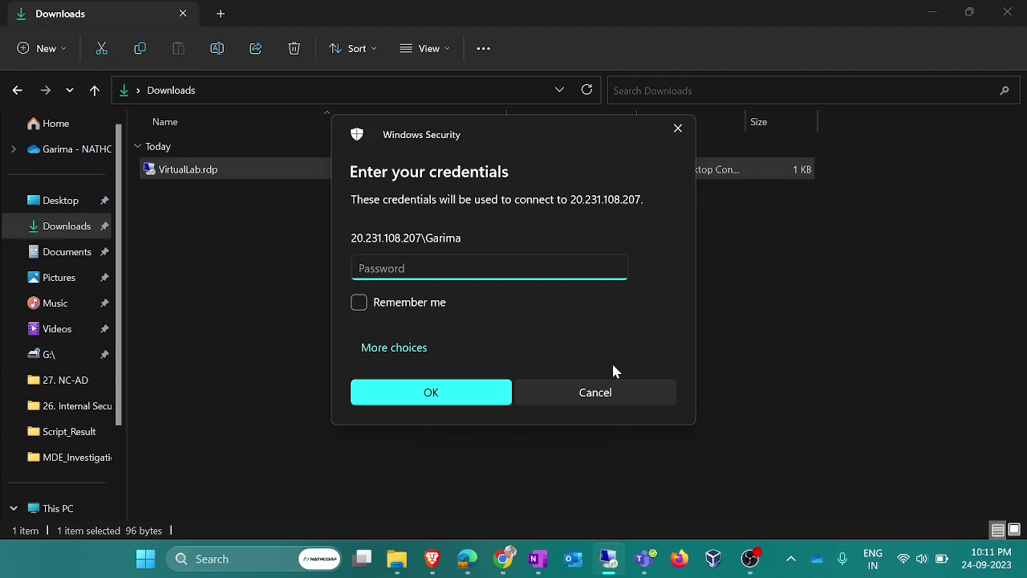
pyautogui.write('************')
pyautogui.press('Return')
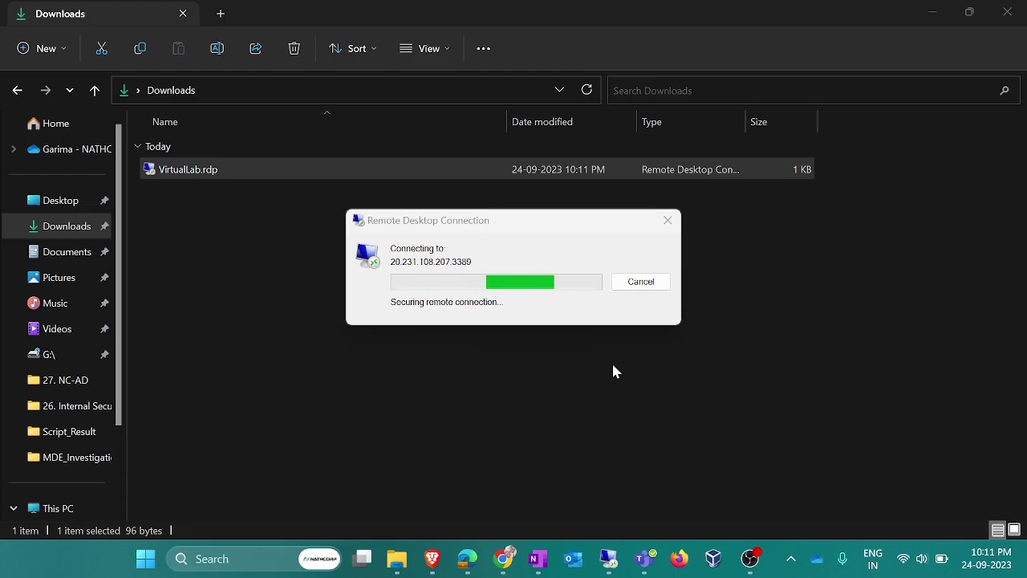
pyautogui.press('Left')
pyautogui.press('Return')
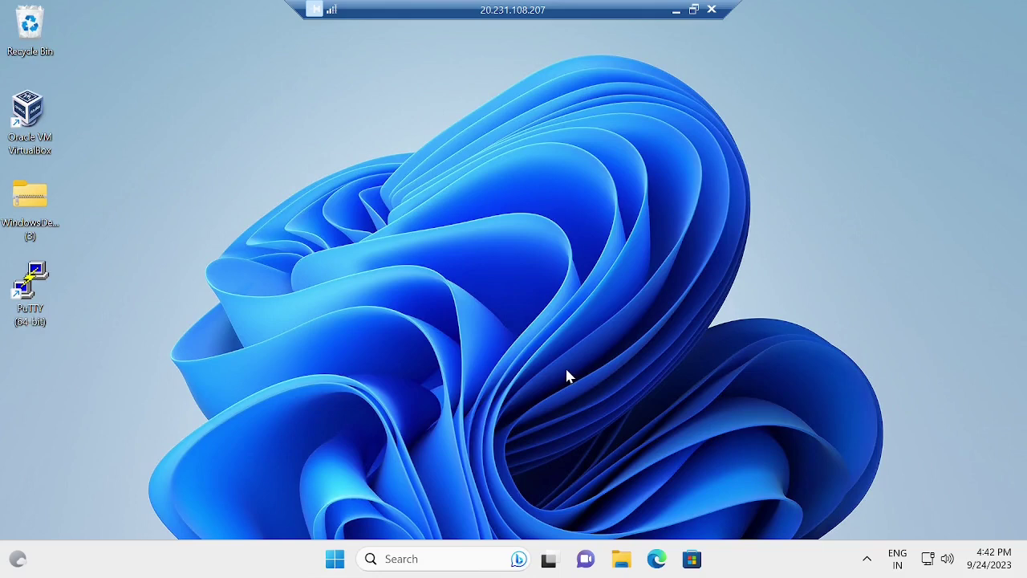
# Open Disk Management on the remote machine by running diskmgmt.msc.
pyautogui.press('super+r')
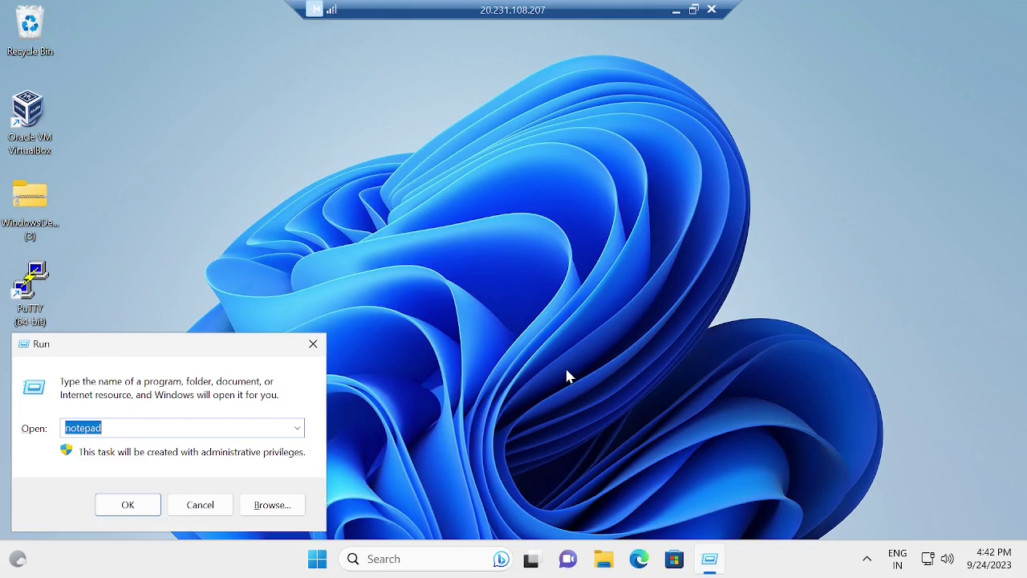
pyautogui.write('disk')
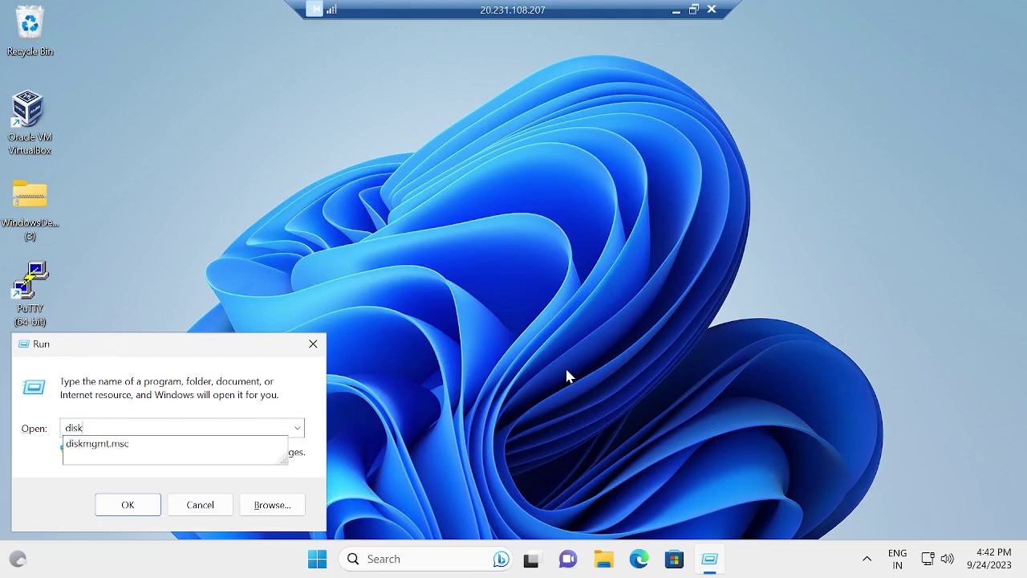
pyautogui.press('Down')
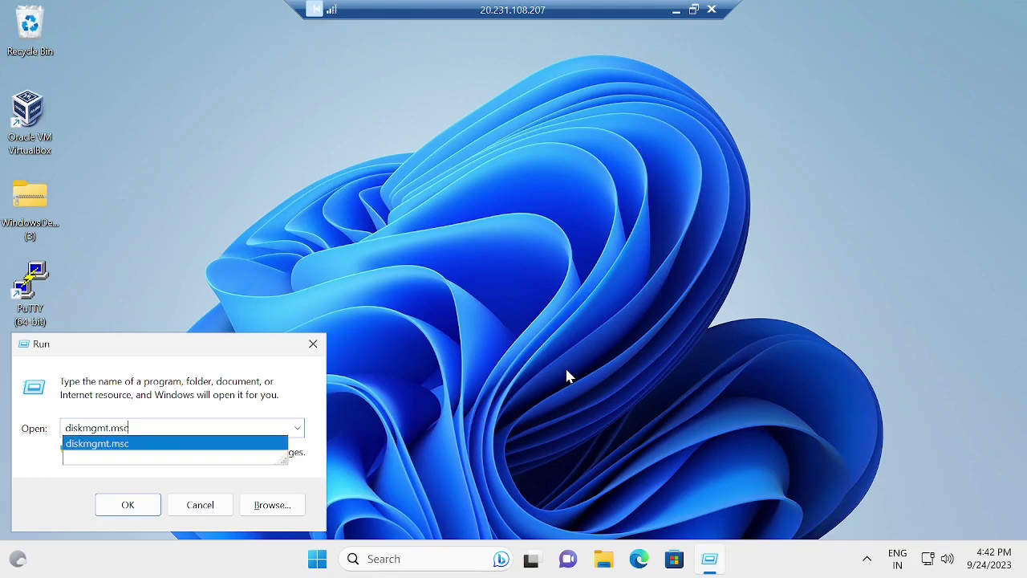
pyautogui.press('Return')
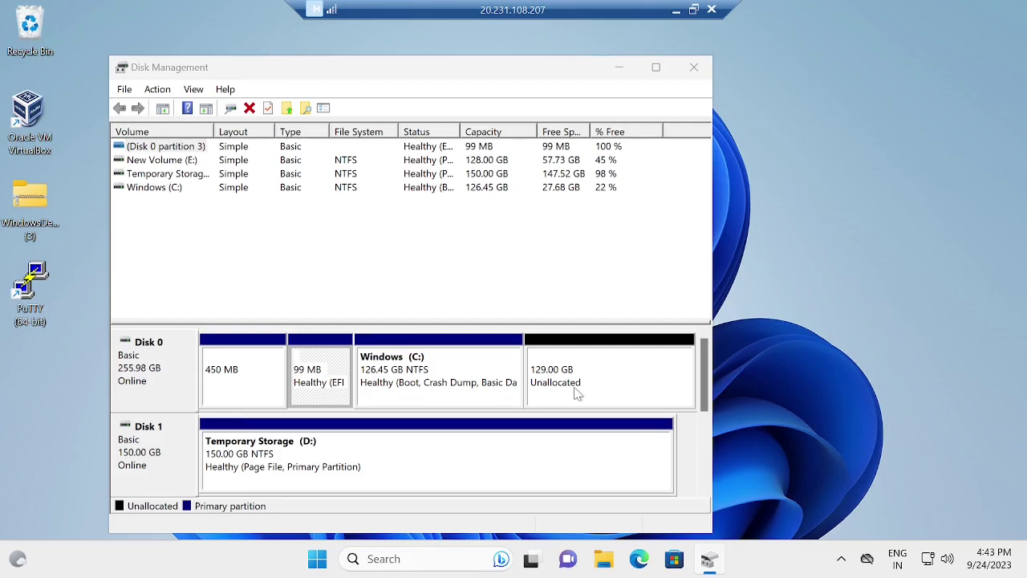
# Extend the Windows (C:) volume with all 132095 MB of unallocated space on Disk 0.
pyautogui.click(412, 386)
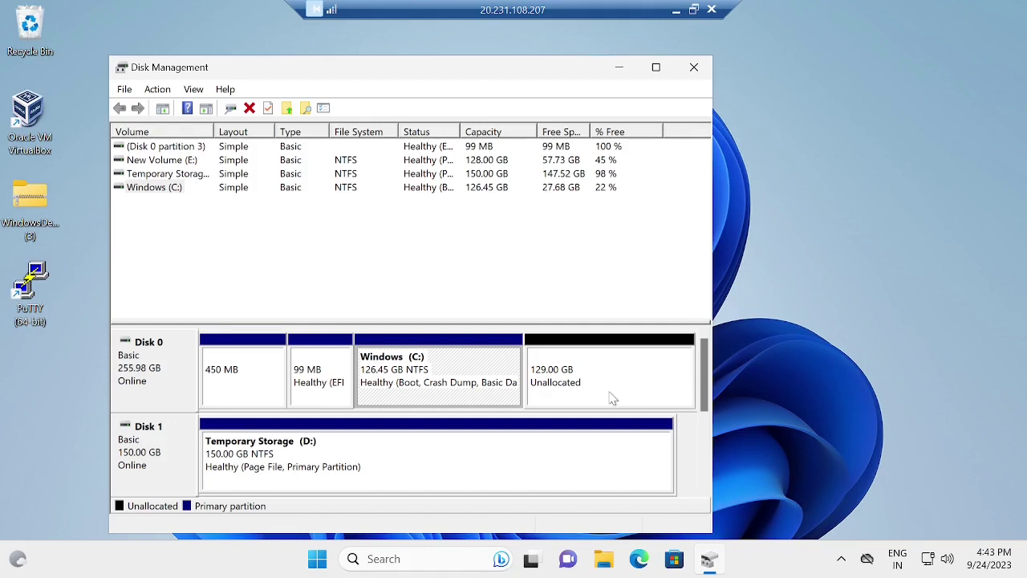
pyautogui.rightClick(452, 402)
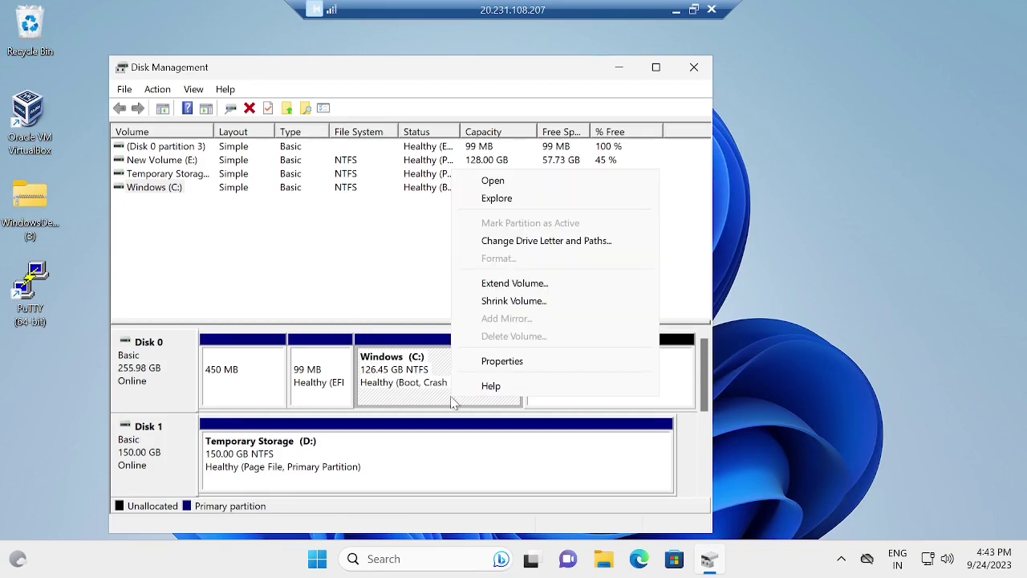
pyautogui.click(523, 289)
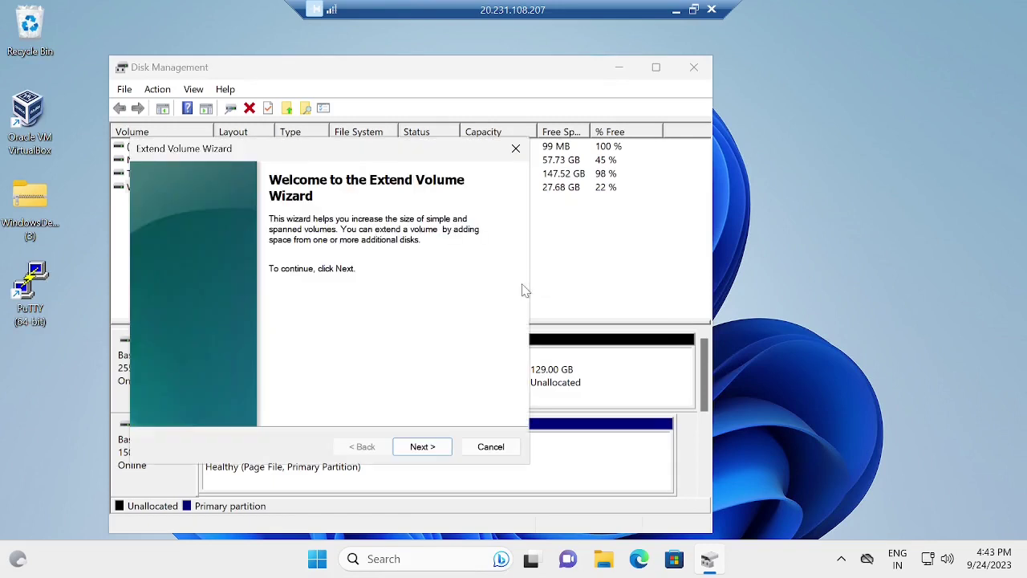
pyautogui.click(423, 447)
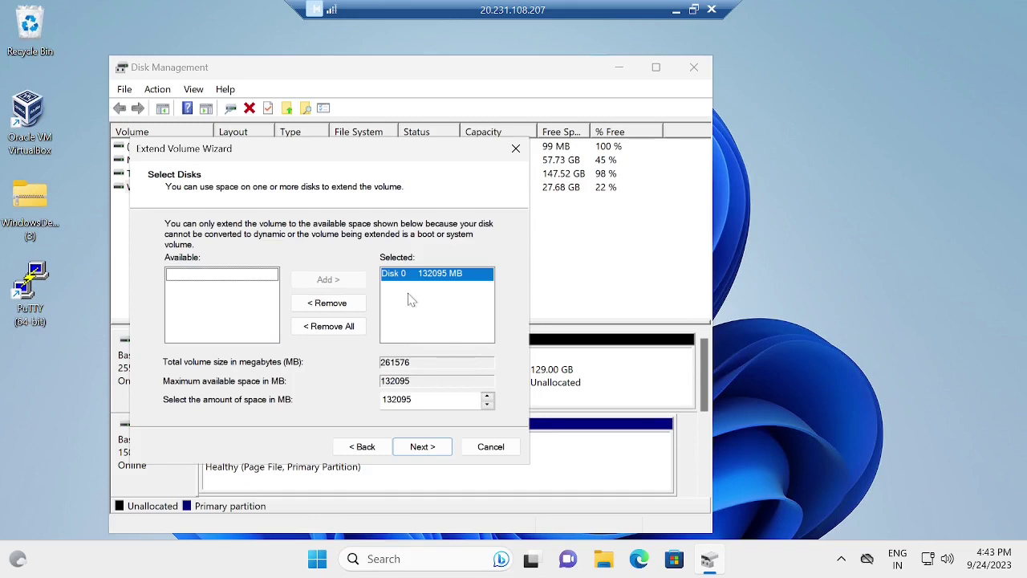
pyautogui.click(423, 447)
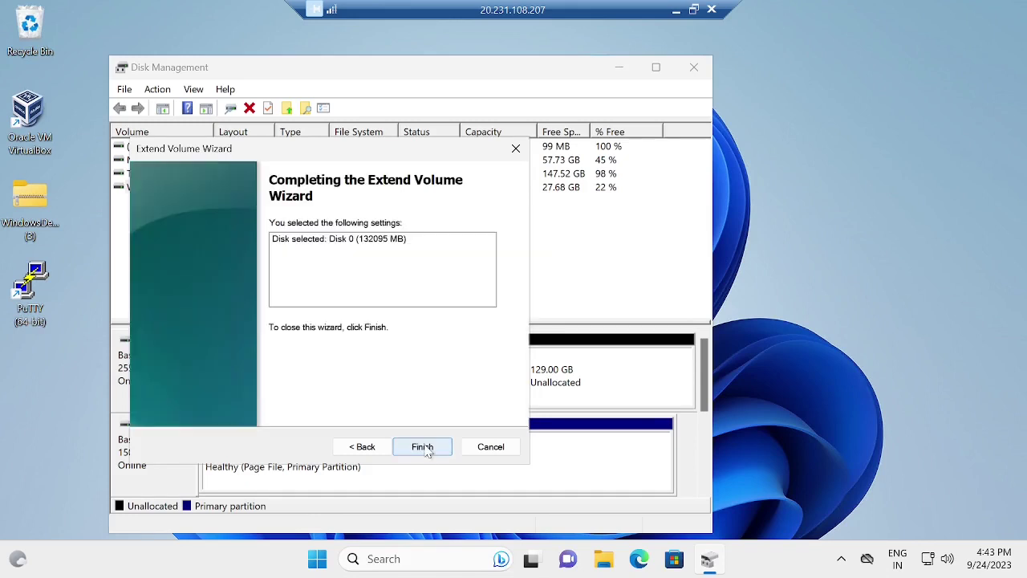
pyautogui.click(425, 447)
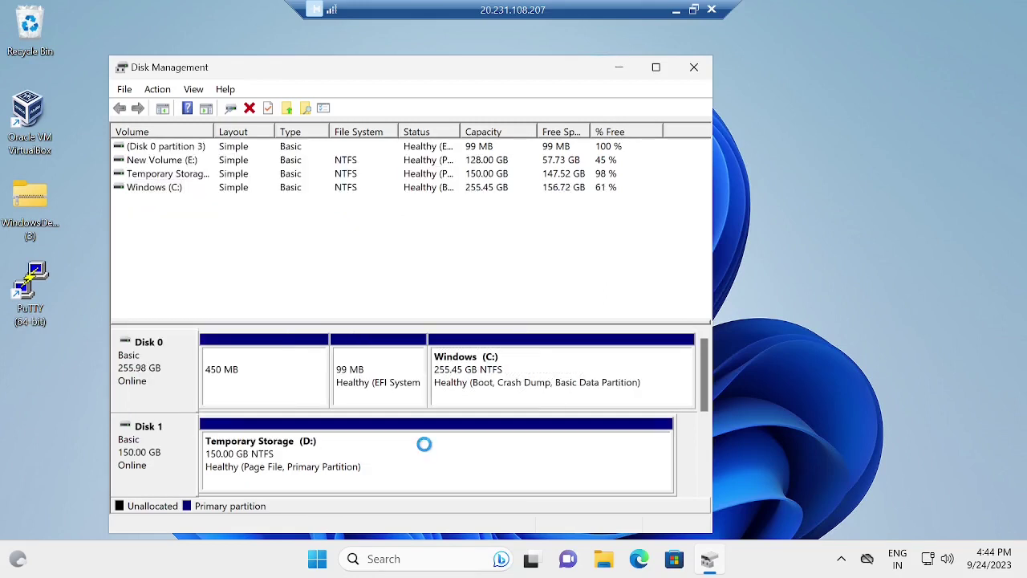